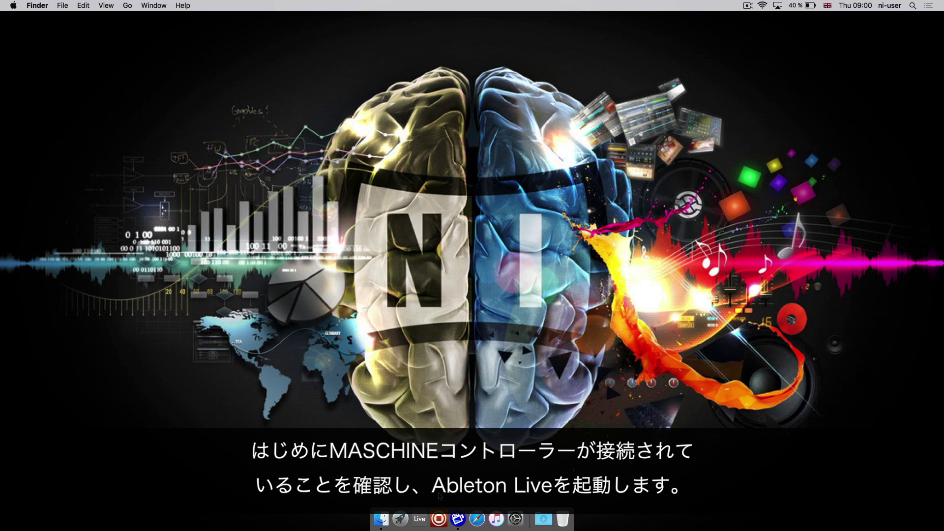
# - Launch Ableton Live and load the VST version of the Maschine 2 plug-in onto the first MIDI track
pyautogui.click(419, 518)
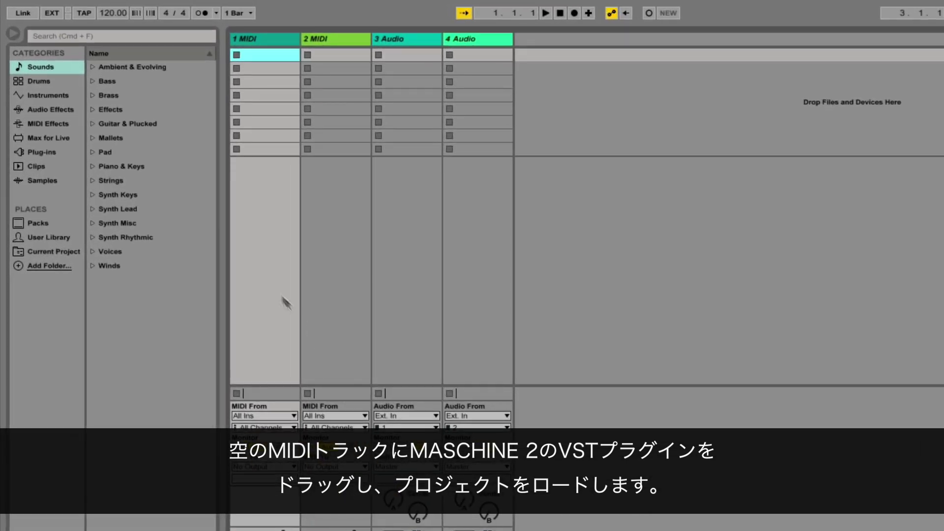
pyautogui.click(55, 147)
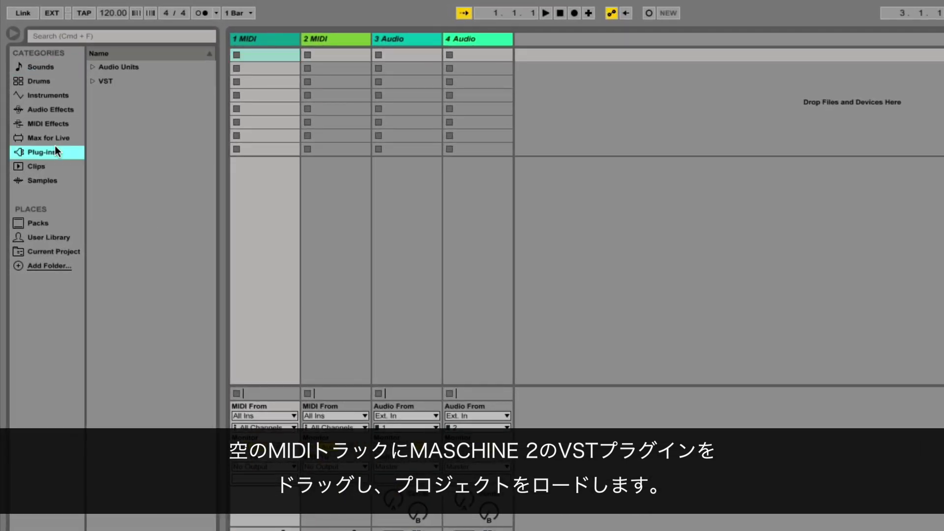
pyautogui.click(90, 81)
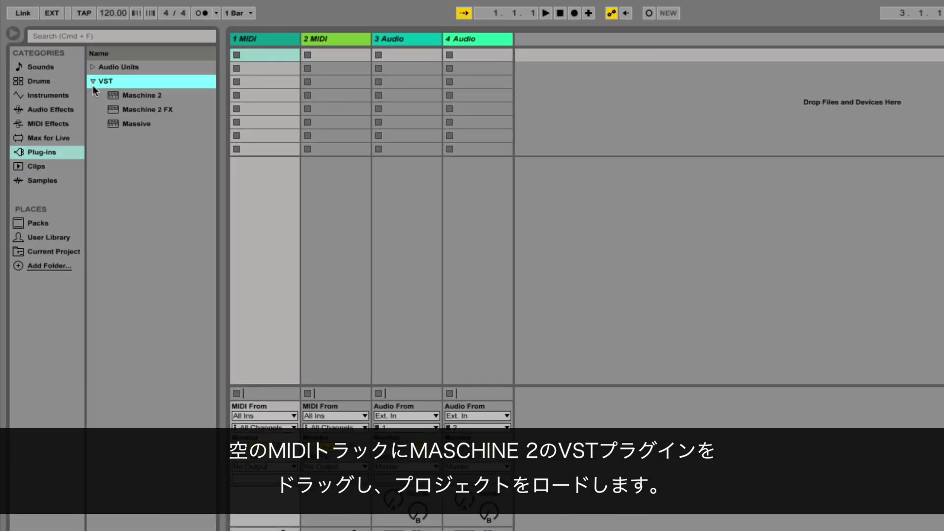
pyautogui.click(137, 98)
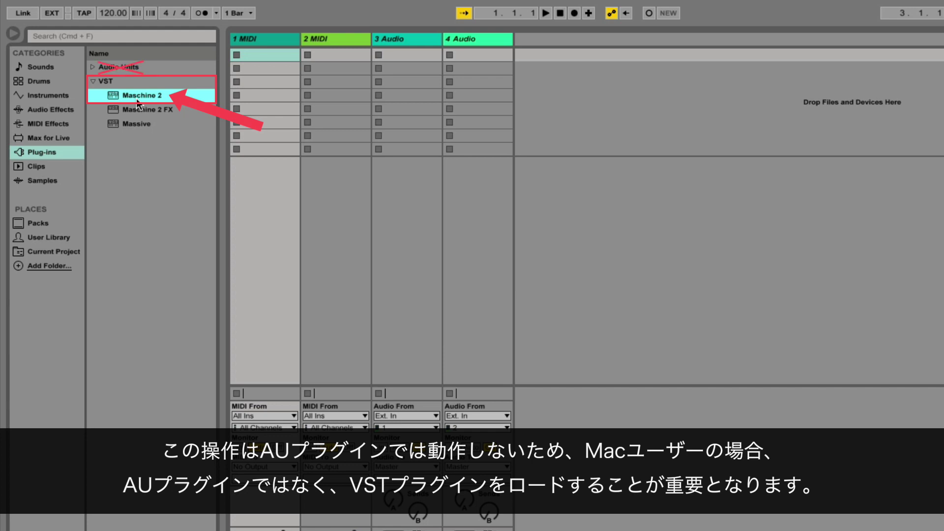
pyautogui.moveTo(138, 103)
pyautogui.mouseDown()
pyautogui.moveTo(239, 77)
pyautogui.moveTo(272, 45)
pyautogui.mouseUp()
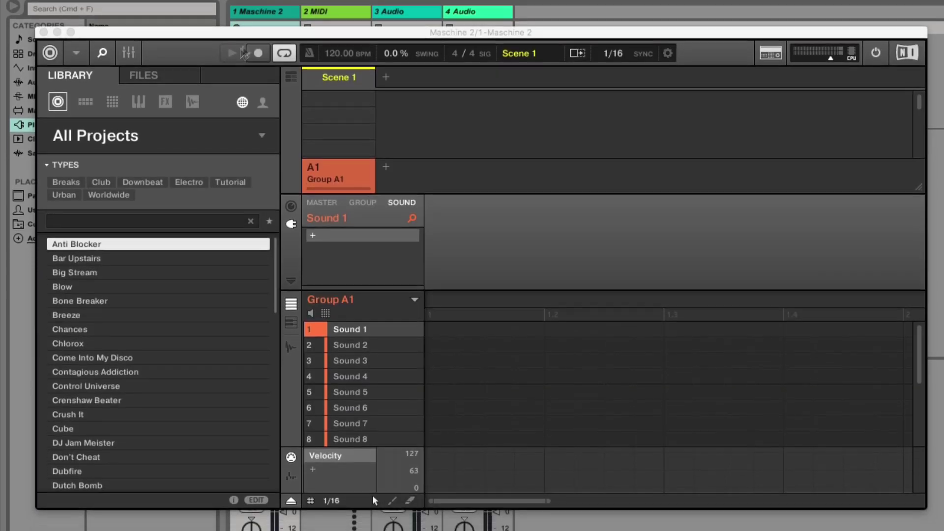
# - Filter the Maschine project library to Astral Flutter and load the Chlorox project
pyautogui.click(181, 134)
pyautogui.click(101, 182)
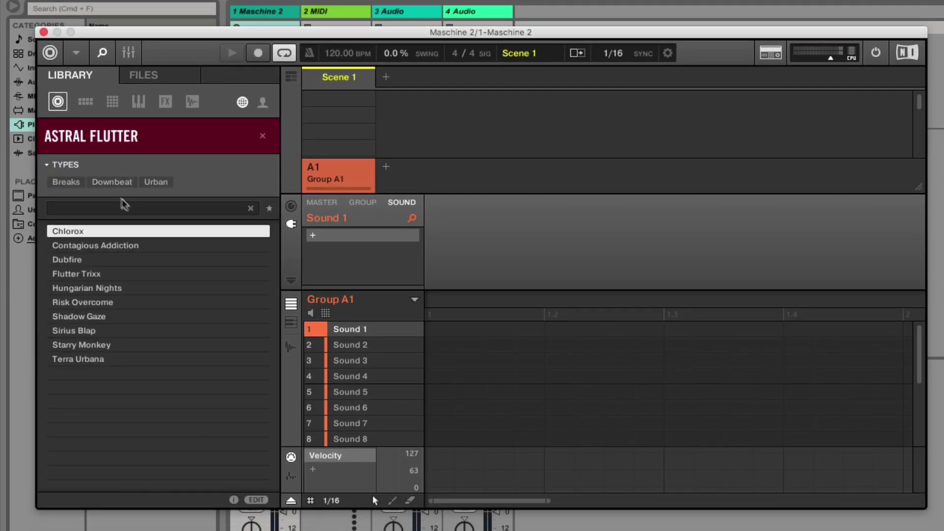
pyautogui.doubleClick(158, 233)
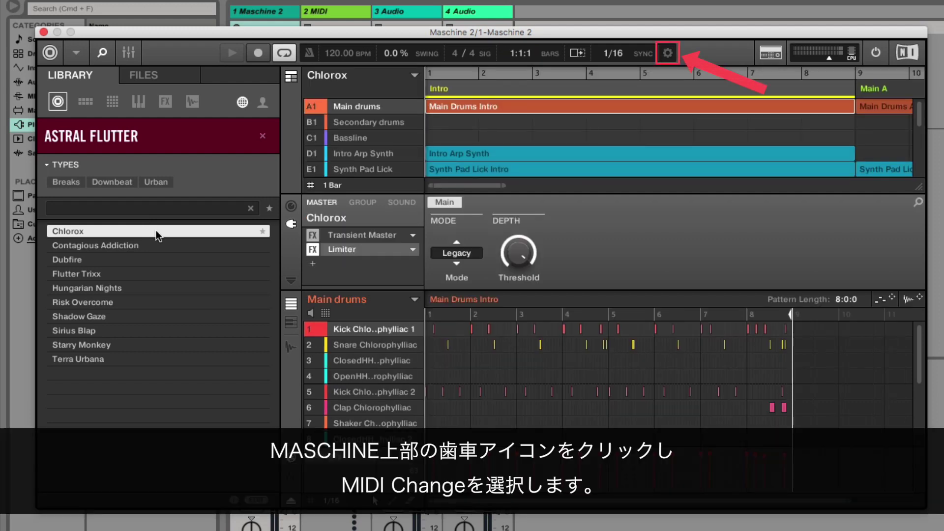
# - Enable Section changes in Maschine's MIDI Change settings, with MIDI Note as trigger and channel 16
pyautogui.click(664, 56)
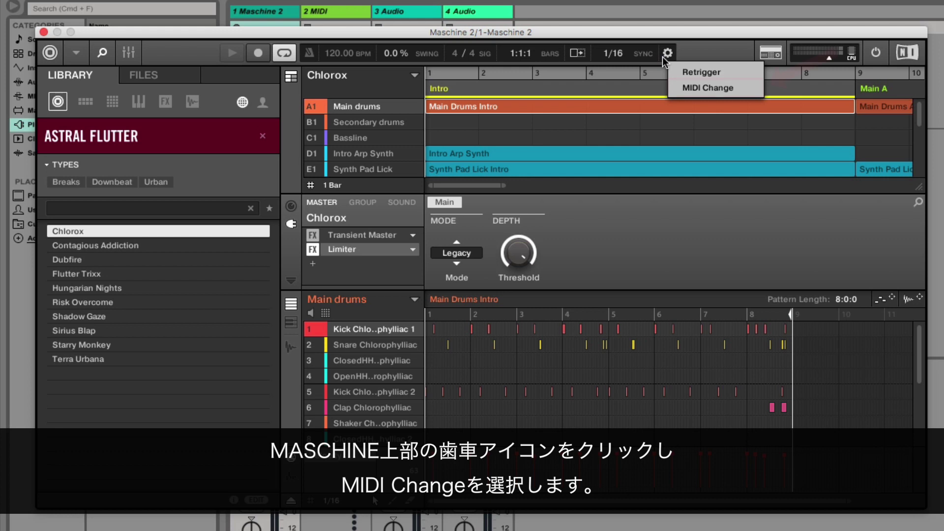
pyautogui.click(684, 89)
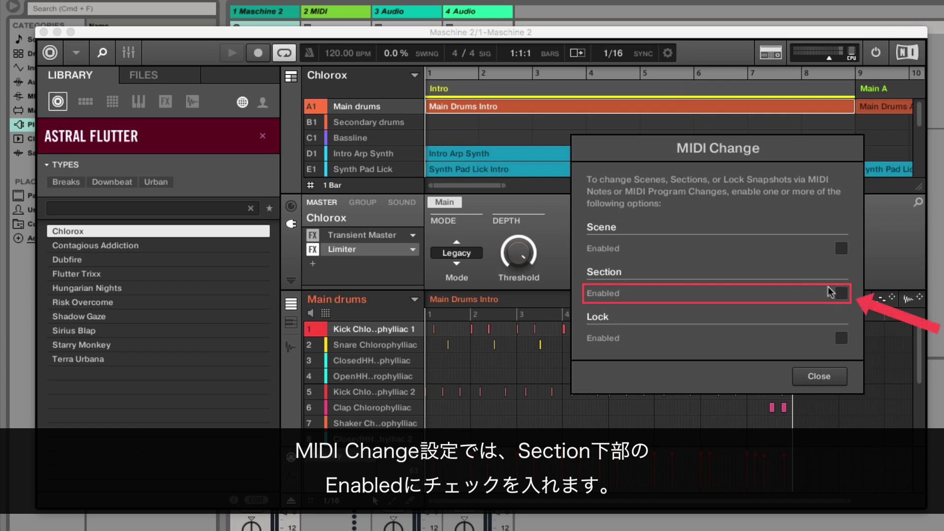
pyautogui.click(841, 294)
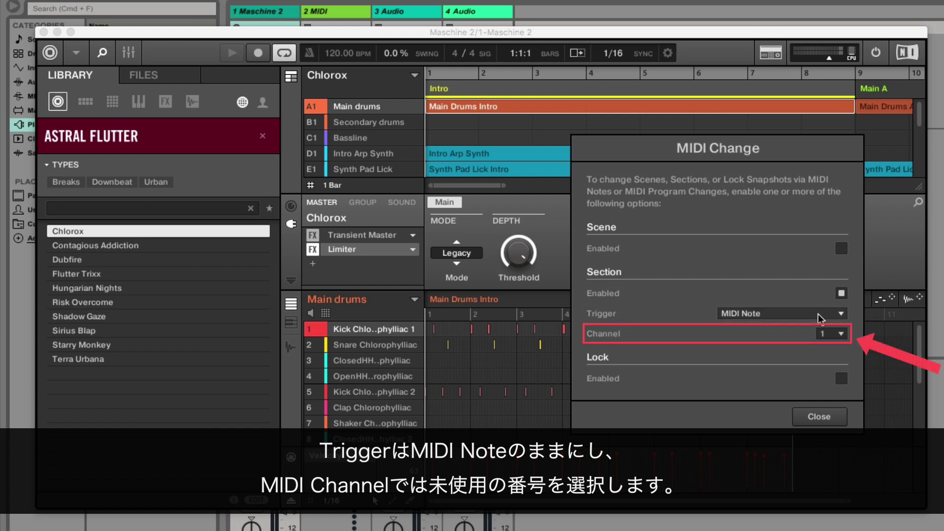
pyautogui.click(841, 334)
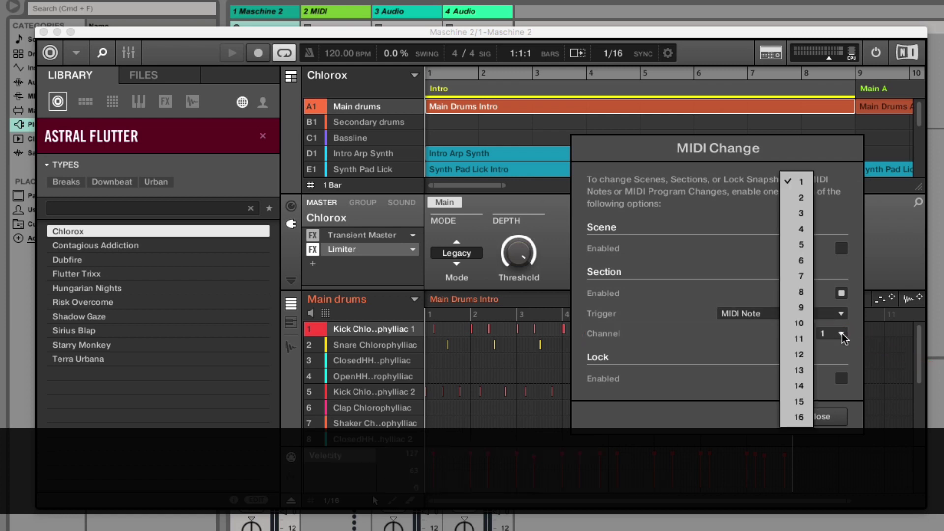
pyautogui.click(799, 417)
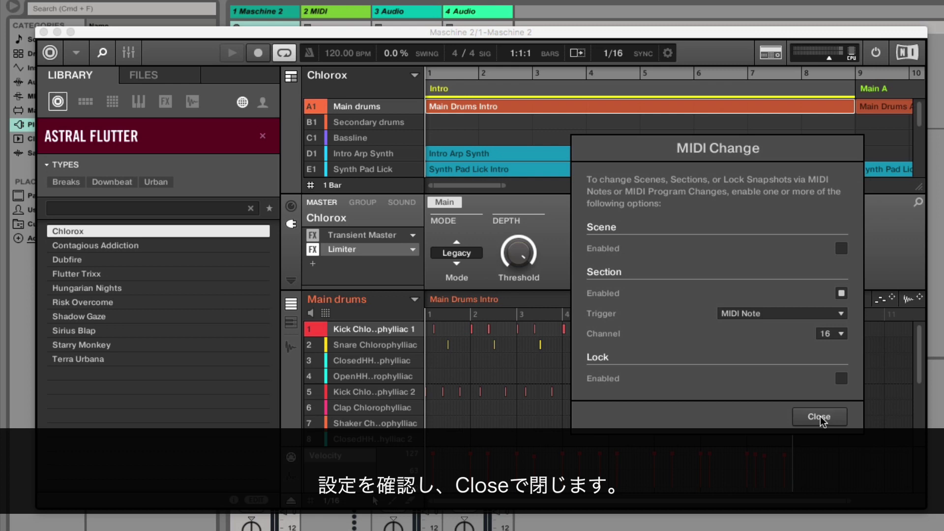
pyautogui.click(819, 417)
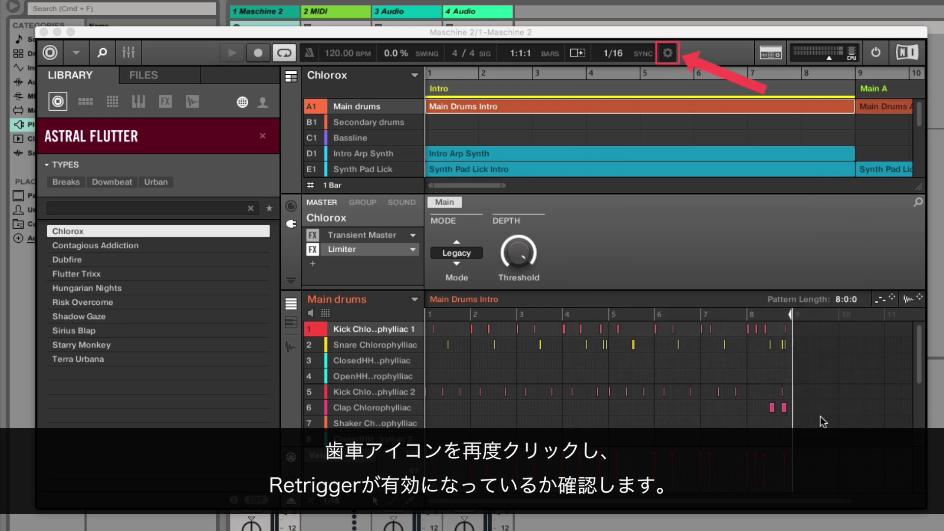
# - Check the Retrigger option without changing it and close the Maschine 2 plug-in window
pyautogui.click(667, 53)
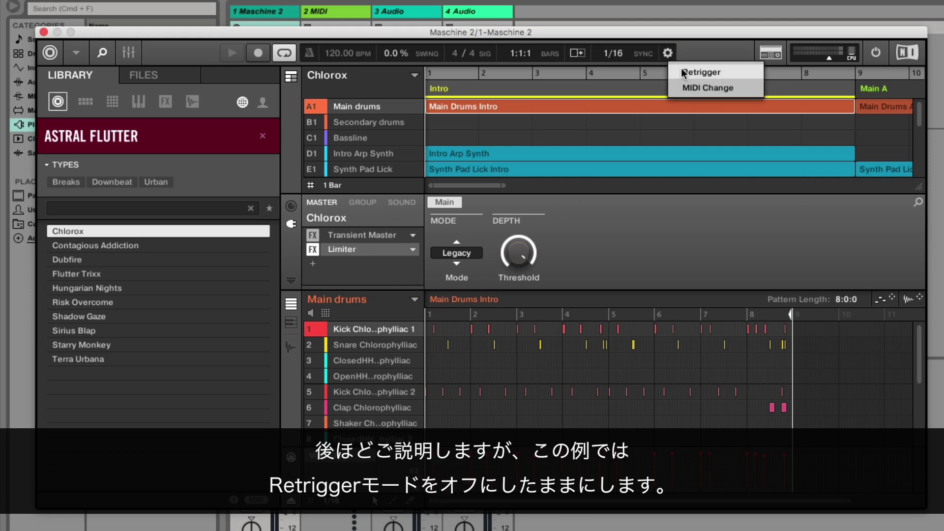
pyautogui.click(693, 55)
pyautogui.click(44, 32)
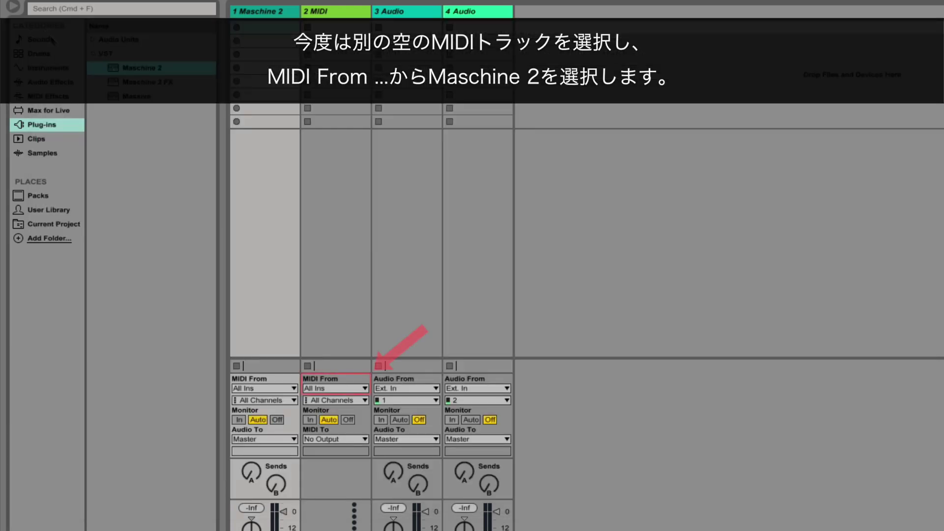
# - Set the 2 MIDI track's MIDI From source to 1-Maschine 2 and its input channel to Maschine 2
pyautogui.click(344, 387)
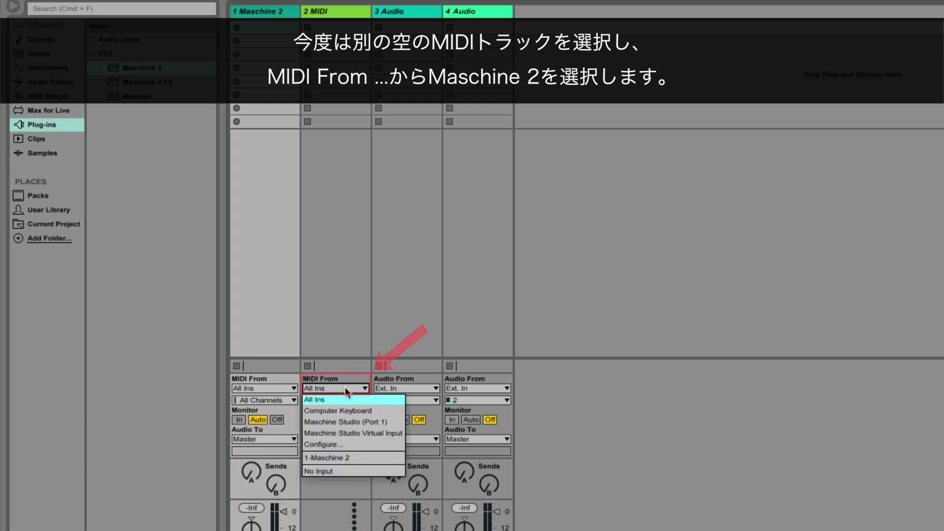
pyautogui.click(343, 457)
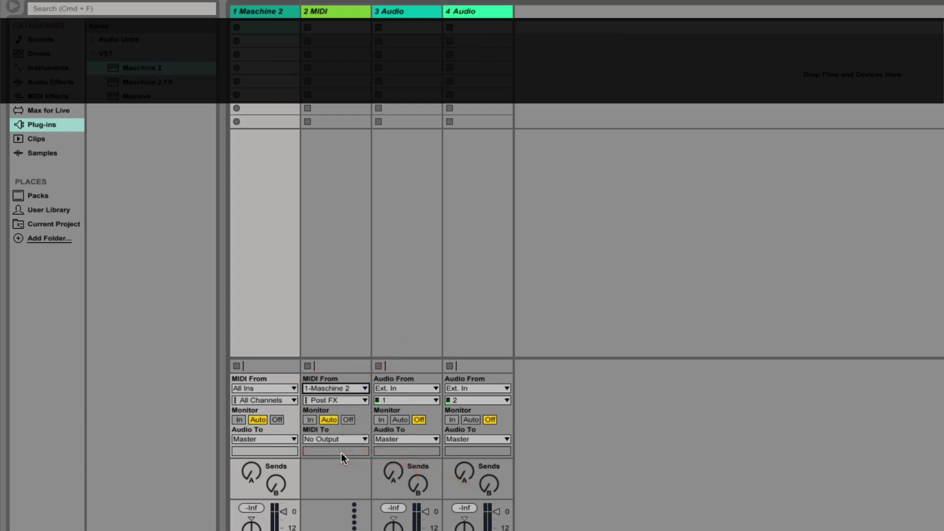
pyautogui.click(361, 401)
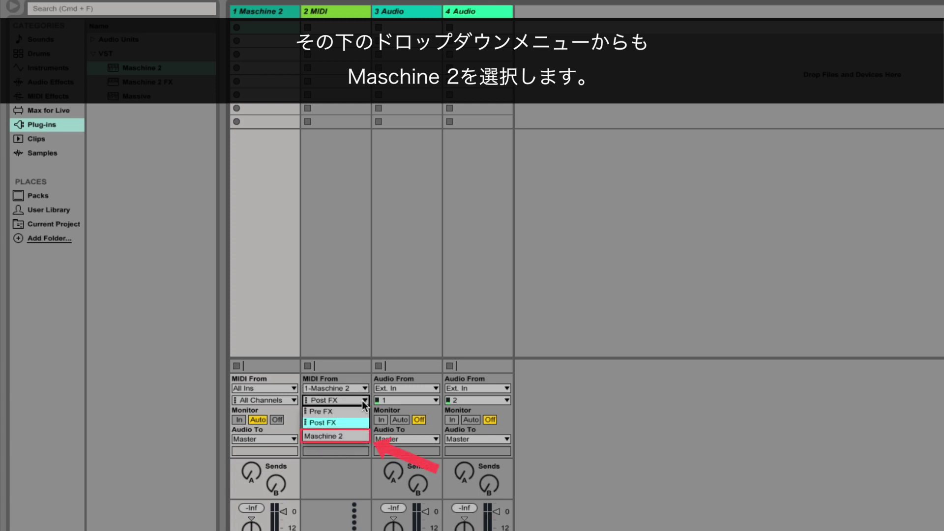
pyautogui.click(356, 433)
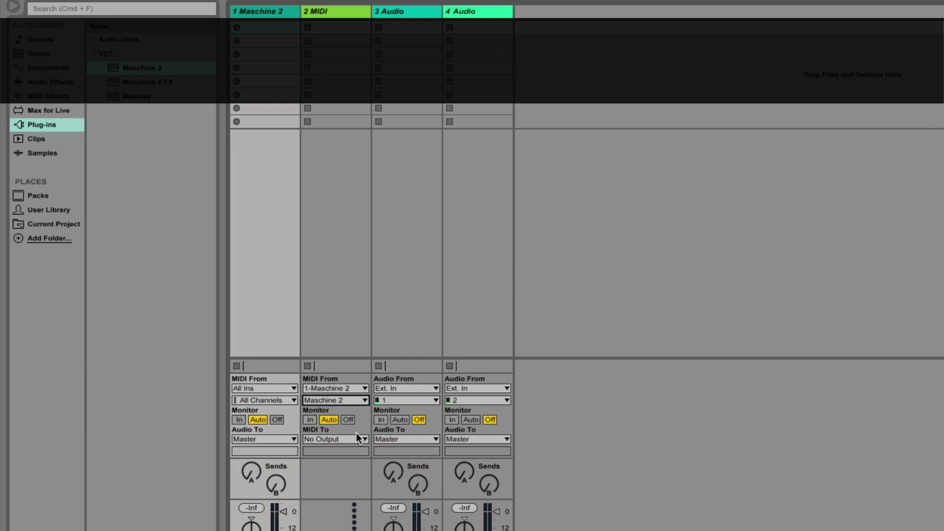
# - Route the 2 MIDI track's output to 1-Maschine 2 on 16-Maschine 2 and arm the track with Auto monitoring
pyautogui.click(362, 438)
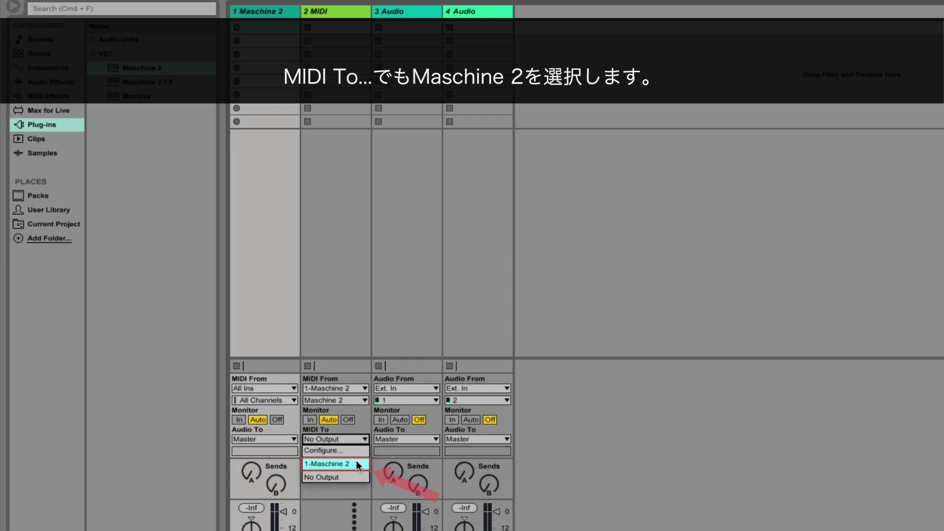
pyautogui.click(356, 462)
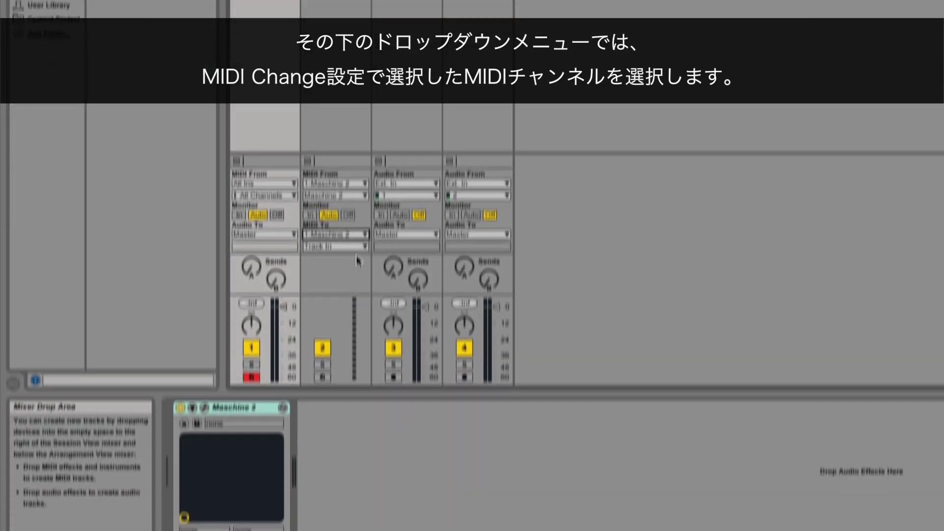
pyautogui.click(363, 204)
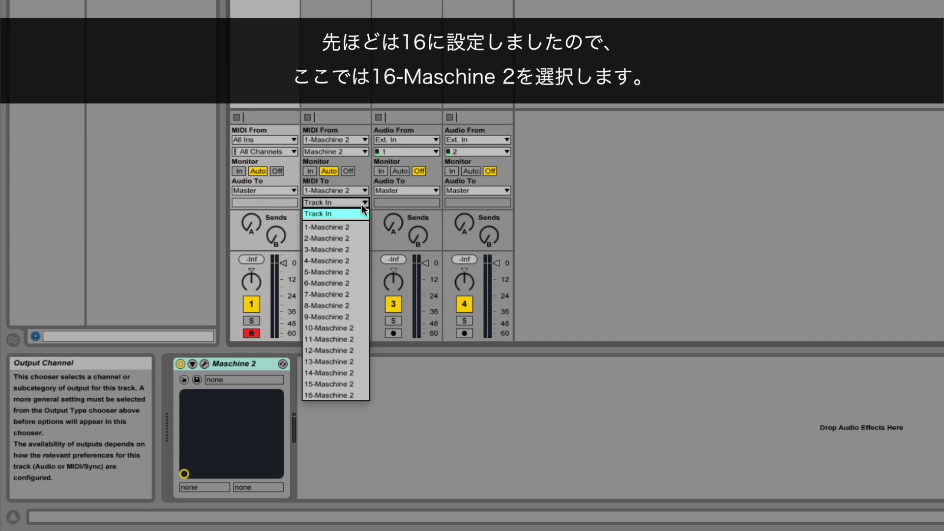
pyautogui.click(345, 392)
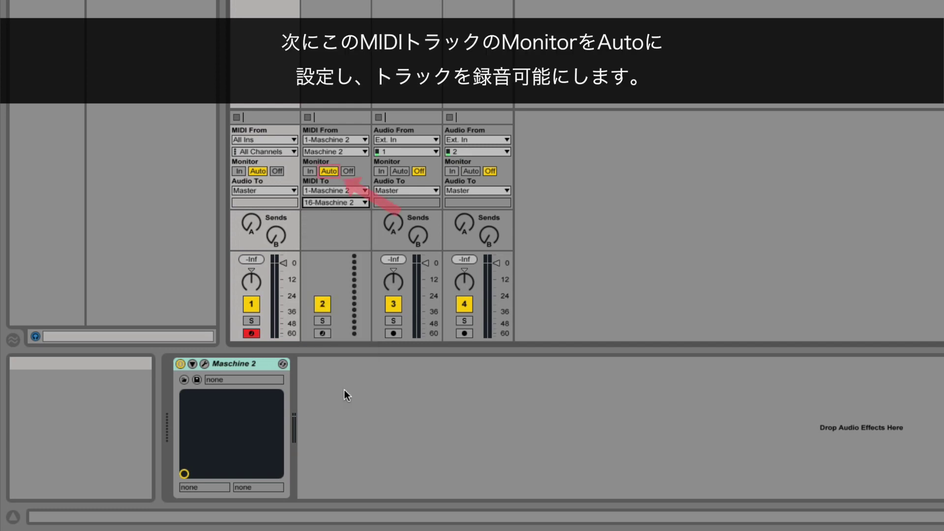
pyautogui.click(329, 171)
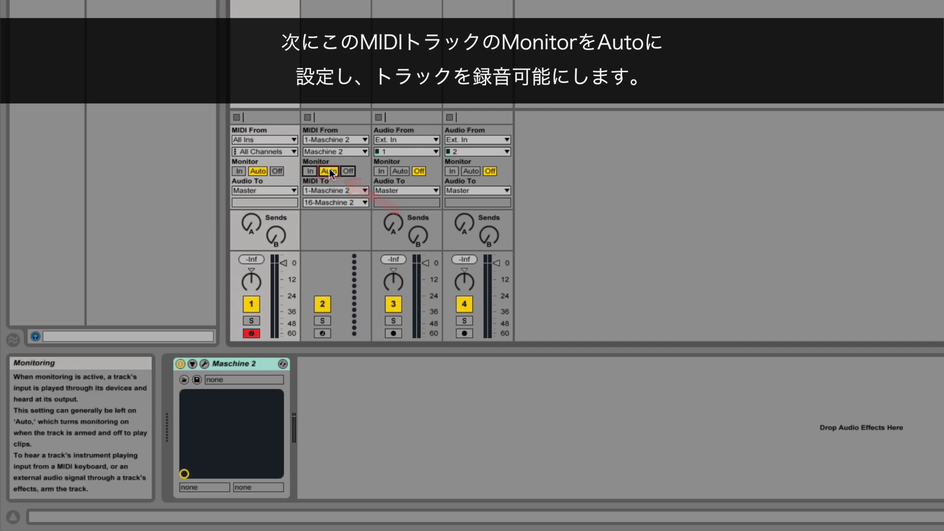
pyautogui.click(325, 335)
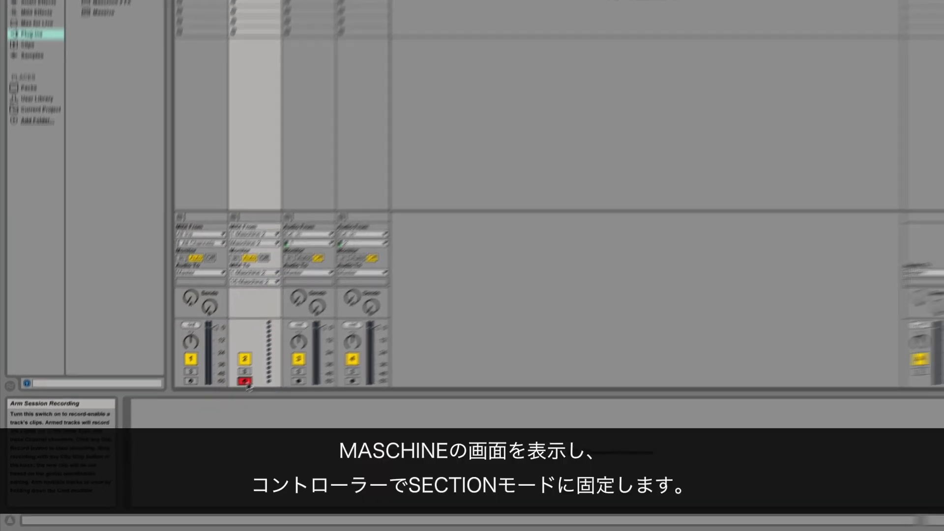
# - Reopen the Maschine 2 plug-in window clear of the clip slots and record a clip in the 2 MIDI track's first slot
pyautogui.click(185, 29)
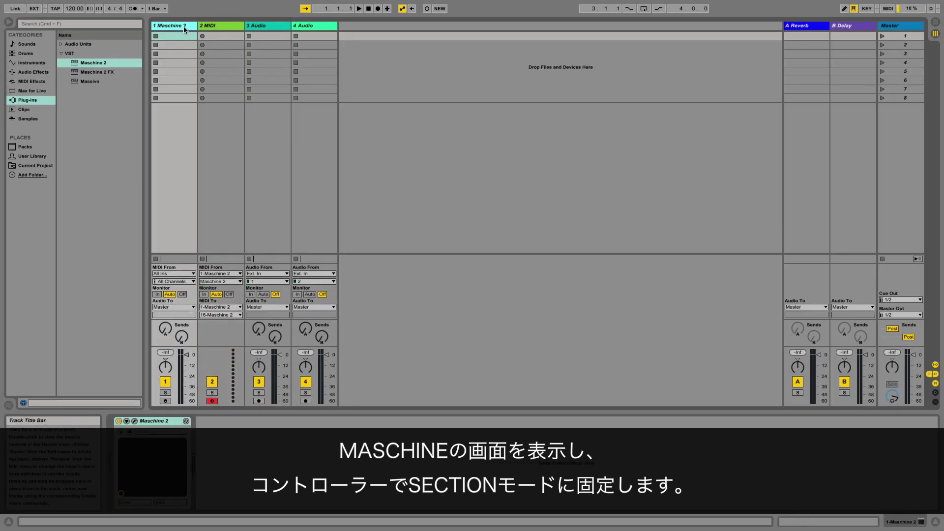
pyautogui.click(135, 421)
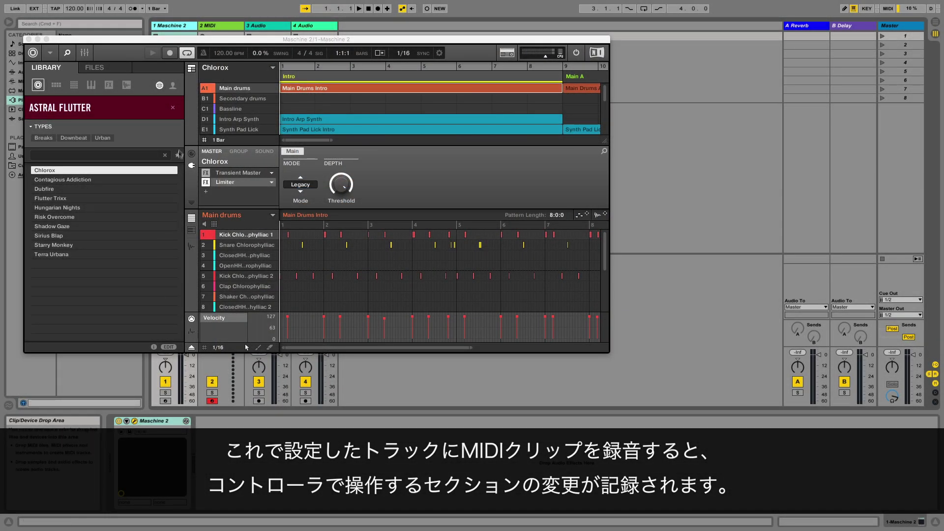
pyautogui.moveTo(224, 42); pyautogui.dragTo(222, 73)
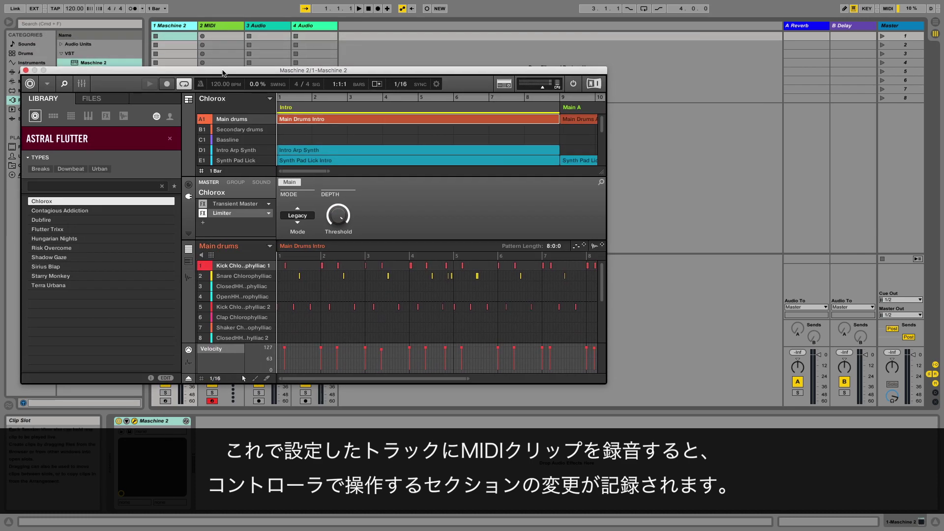
pyautogui.click(202, 39)
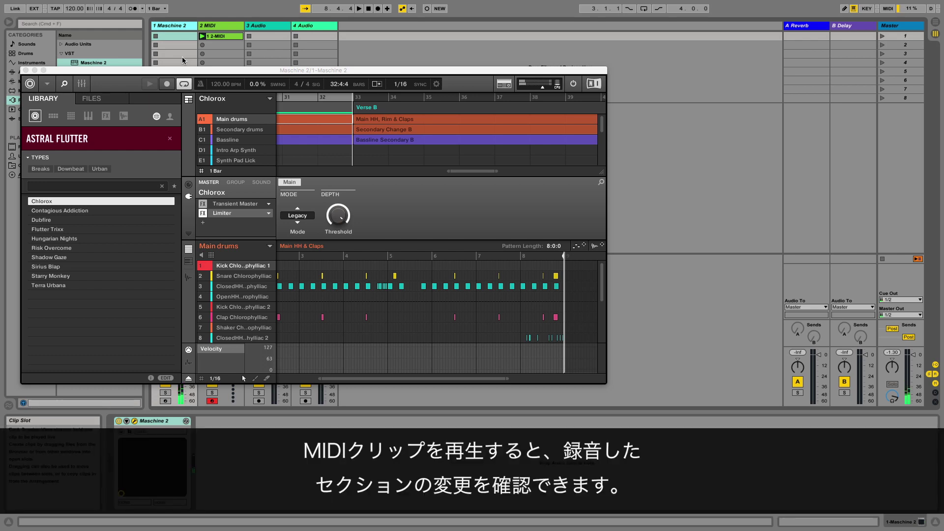
# - Close the plug-in window, play the recorded MIDI clip and examine its notes in the Clip View
pyautogui.click(26, 70)
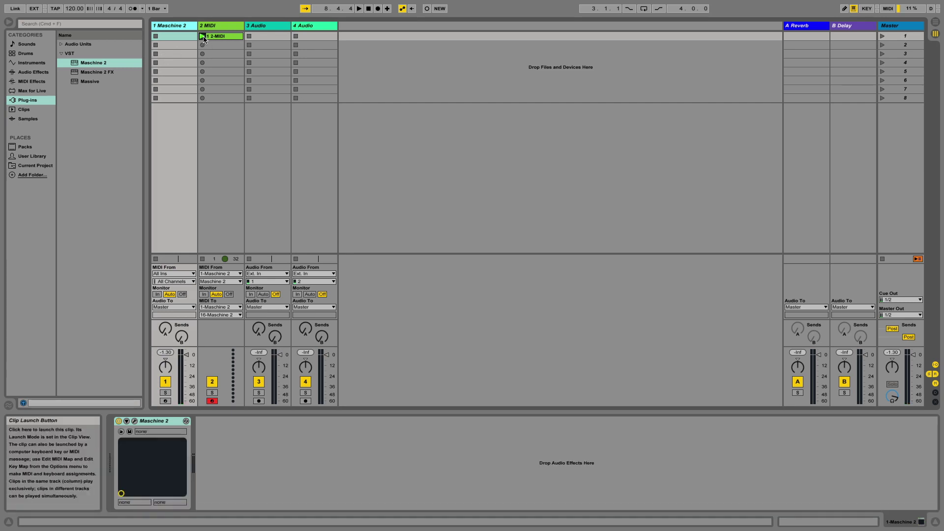
pyautogui.click(203, 37)
pyautogui.click(213, 36)
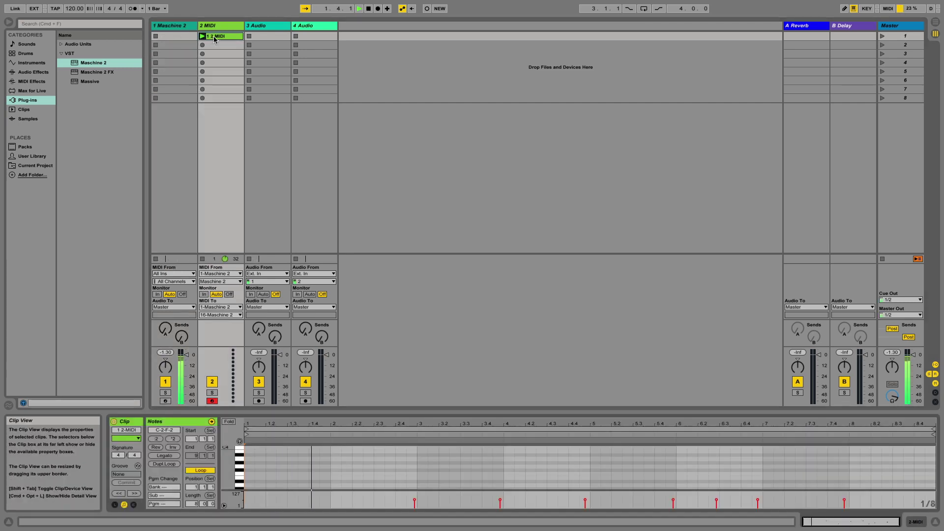
pyautogui.scroll(-5, 562, 476)
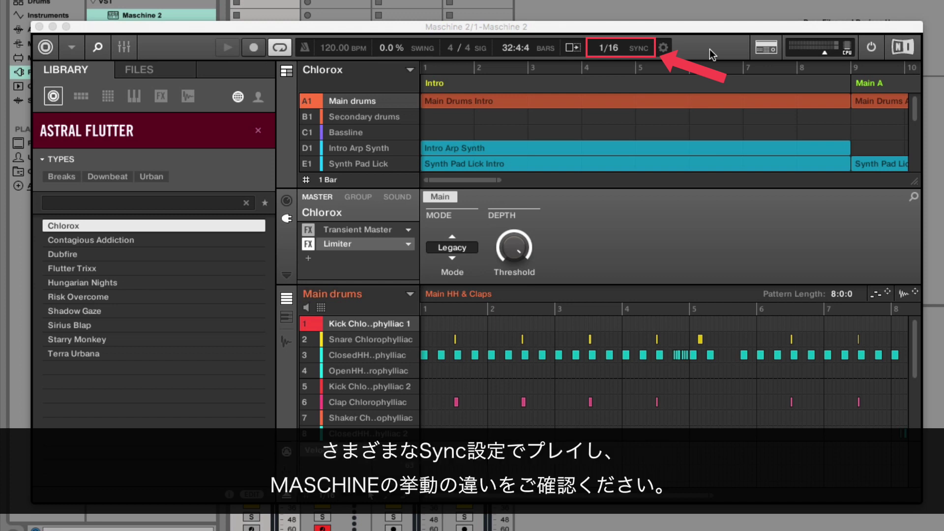
# - Set Maschine's Sync quantization value to 1 Bar
pyautogui.click(632, 51)
pyautogui.click(598, 52)
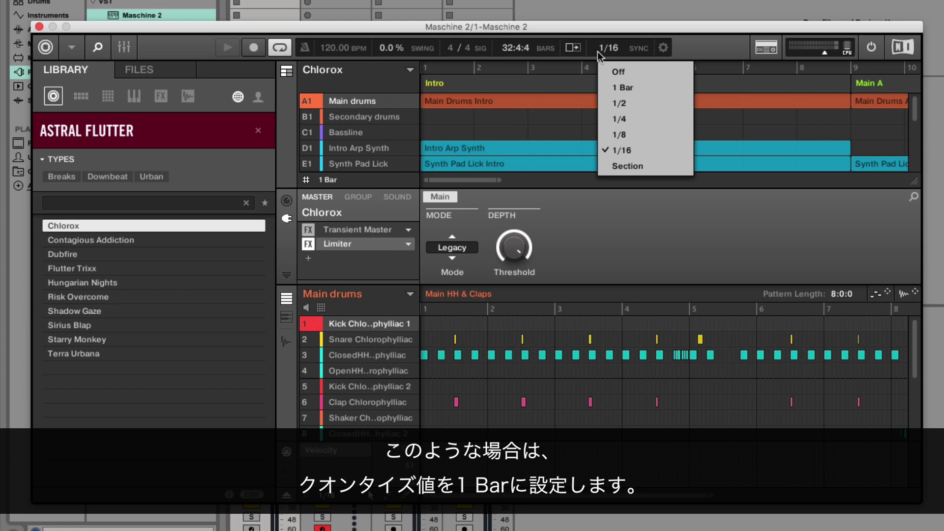
pyautogui.click(644, 87)
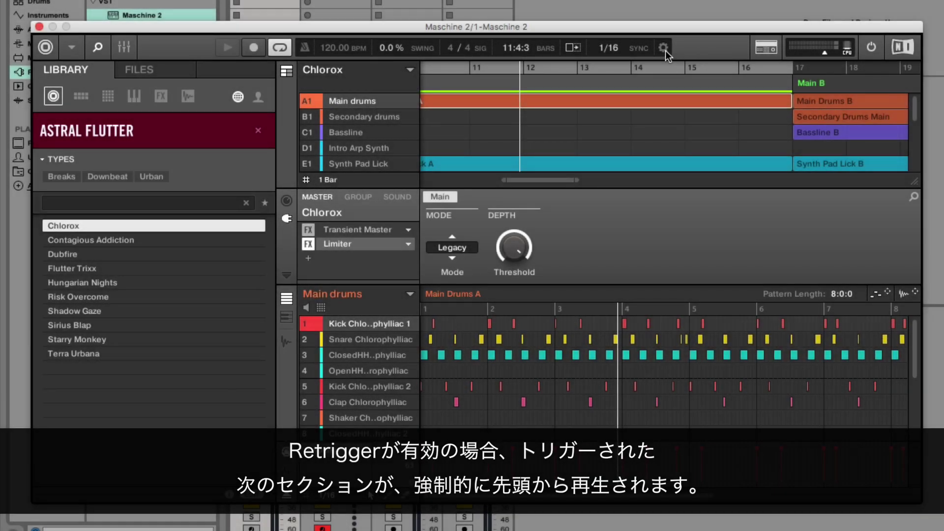
# - Enable the Retrigger option for Maschine's section changes
pyautogui.click(664, 48)
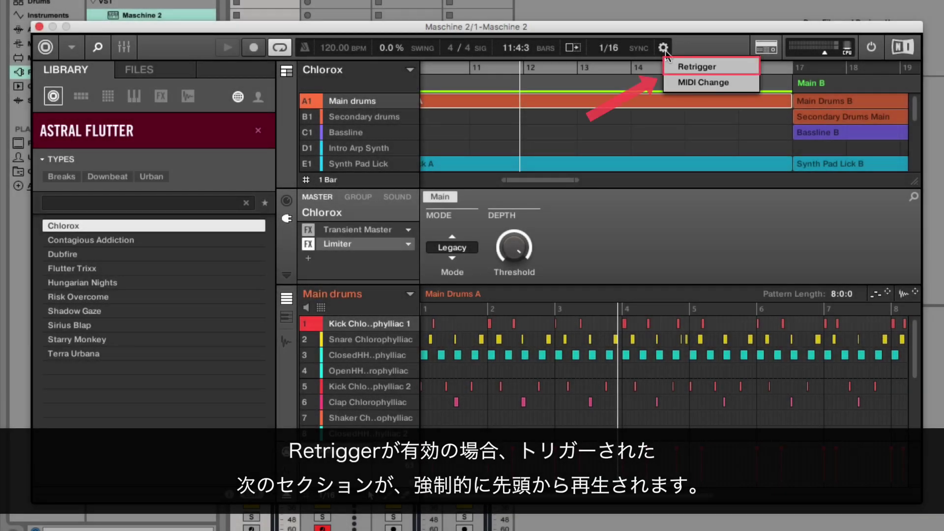
pyautogui.click(721, 74)
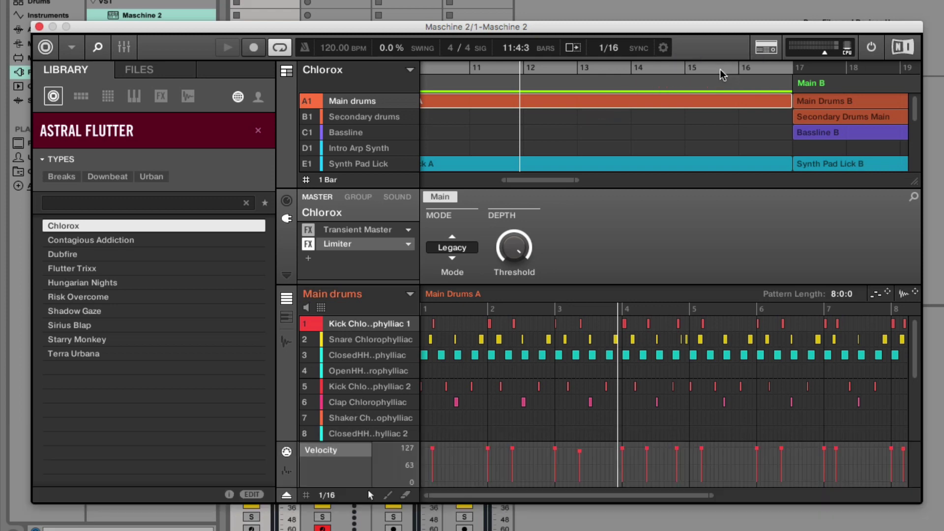